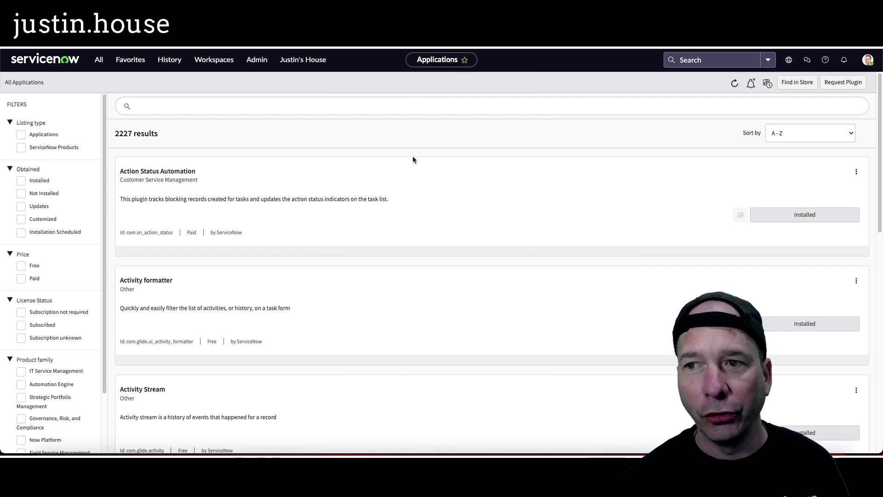
Search the application listing for 'multifactor' to find the installed Integration - Multifactor Authentication plugin
click(324, 107)
text(multifactor)
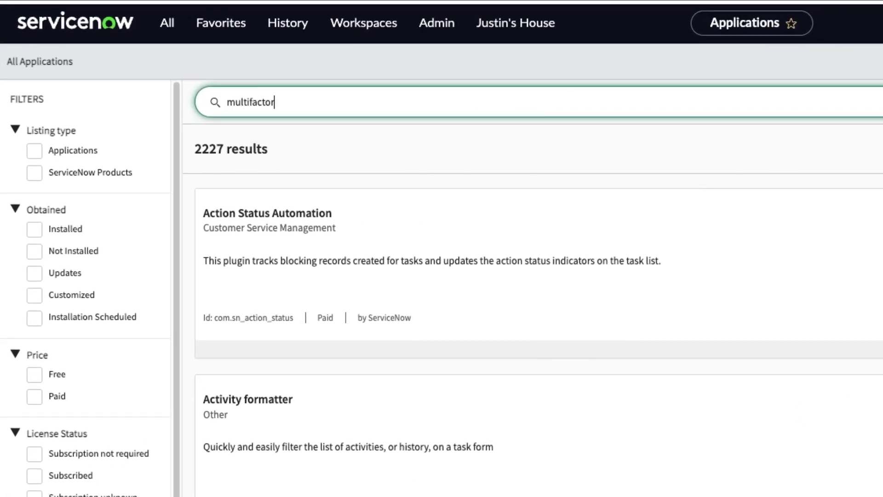
key(Return)
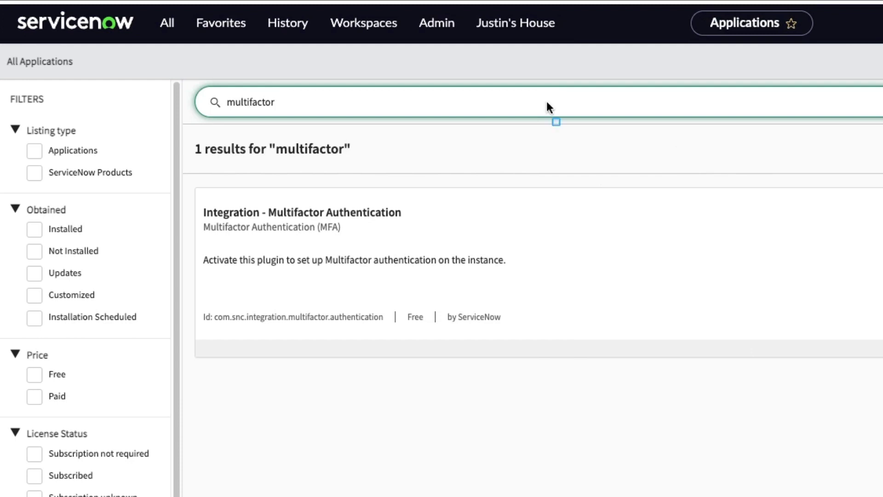
drag(181, 196, 463, 241)
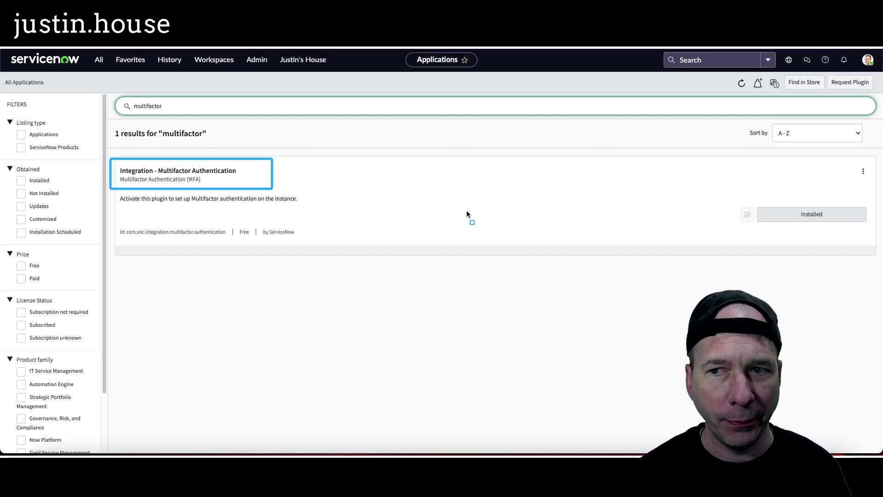
drag(738, 198, 870, 231)
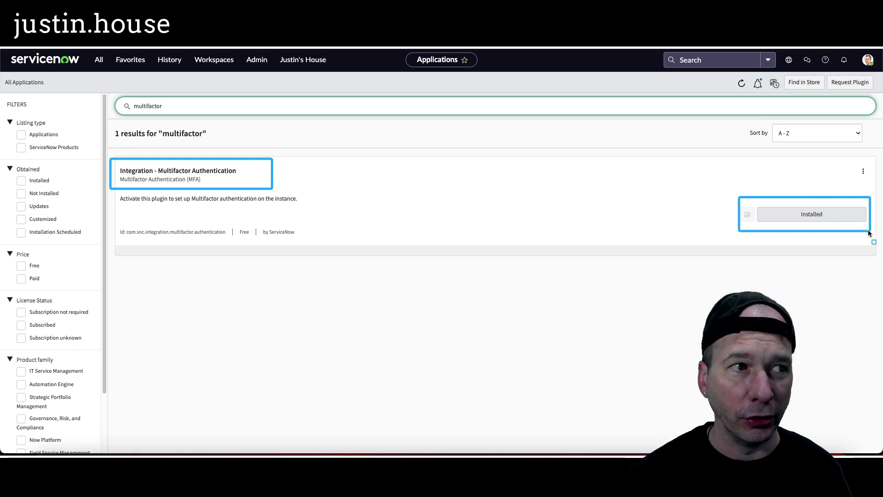
key(Escape)
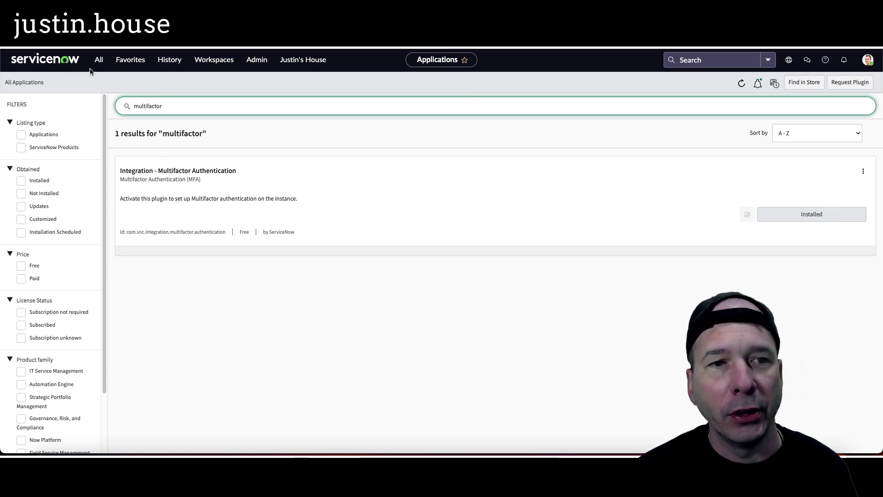
Open the System Properties list using sys_properties.list in the navigator
click(99, 60)
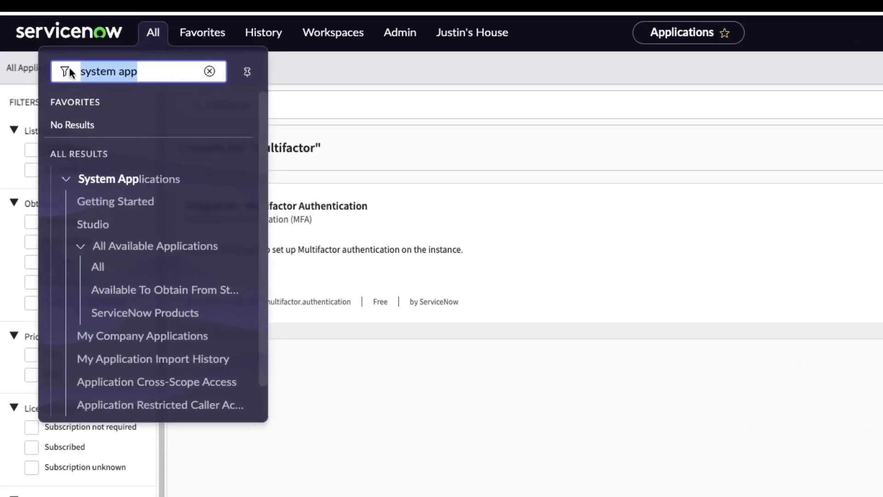
text(sys)
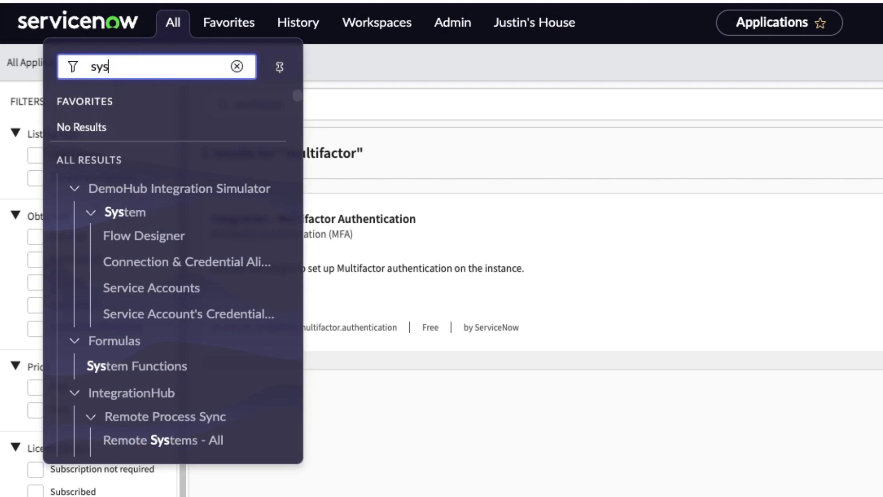
text(_properties.l)
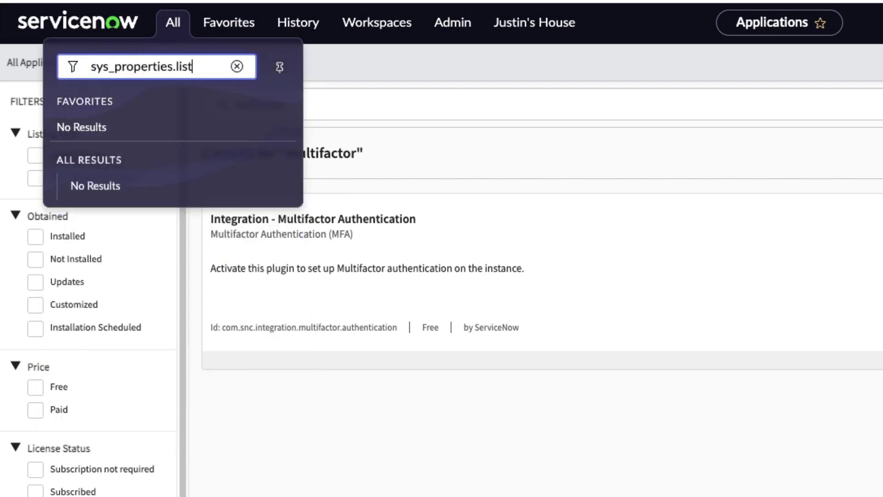
text(ist)
key(Return)
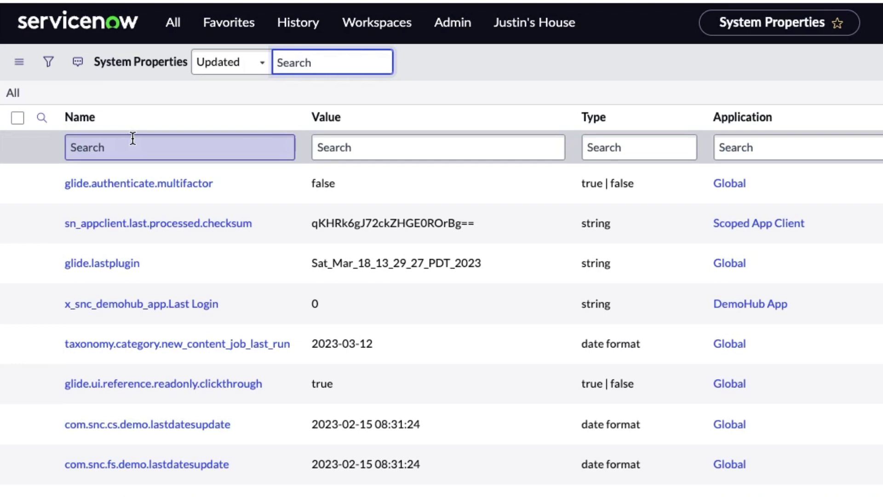
Filter the properties to names starting with glide.authenticate.multi
click(132, 139)
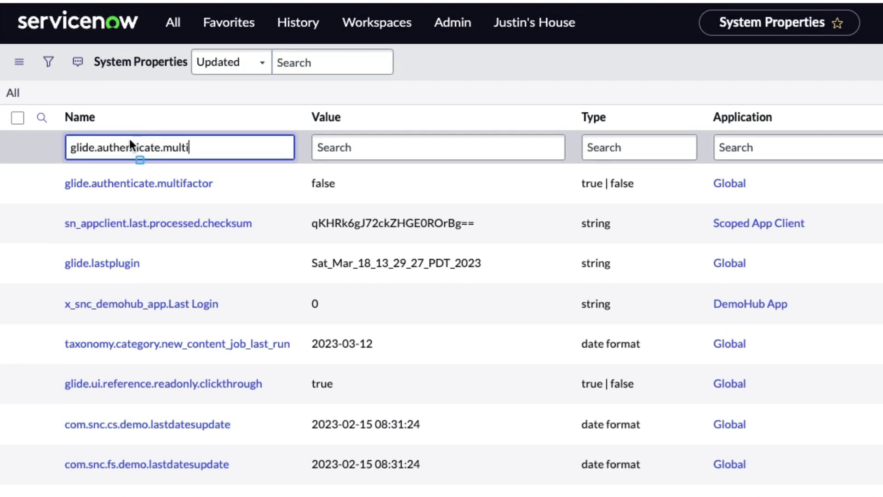
drag(54, 131, 227, 164)
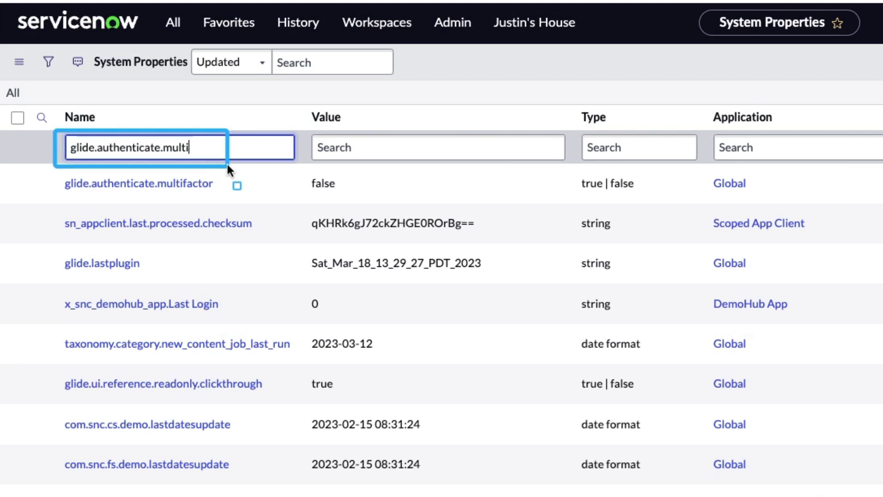
key(Escape)
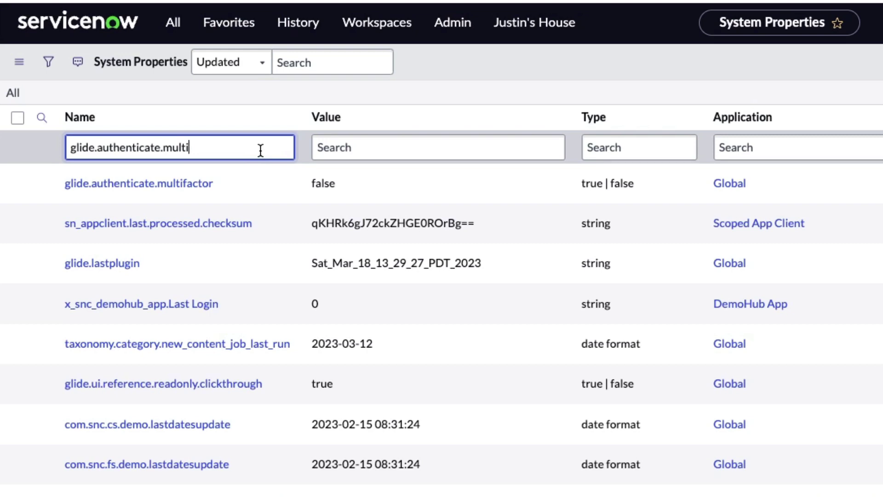
key(Return)
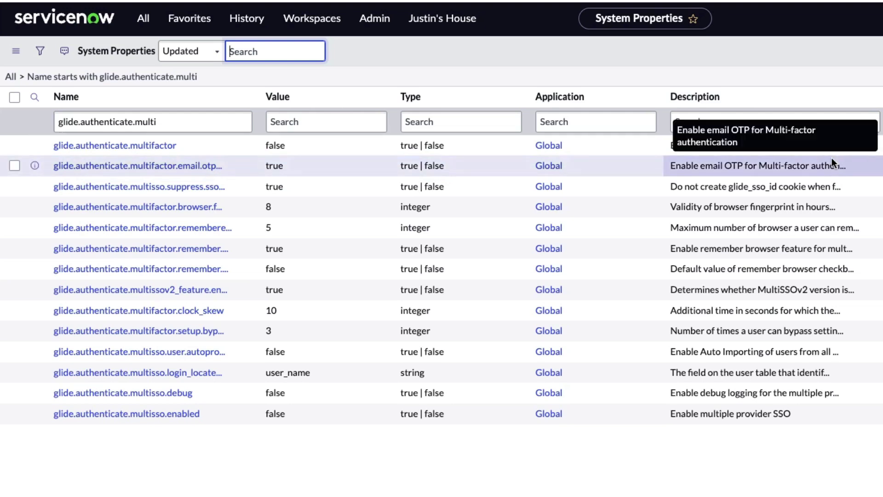
Set the glide.authenticate.multifactor value to true and save it
double_click(316, 145)
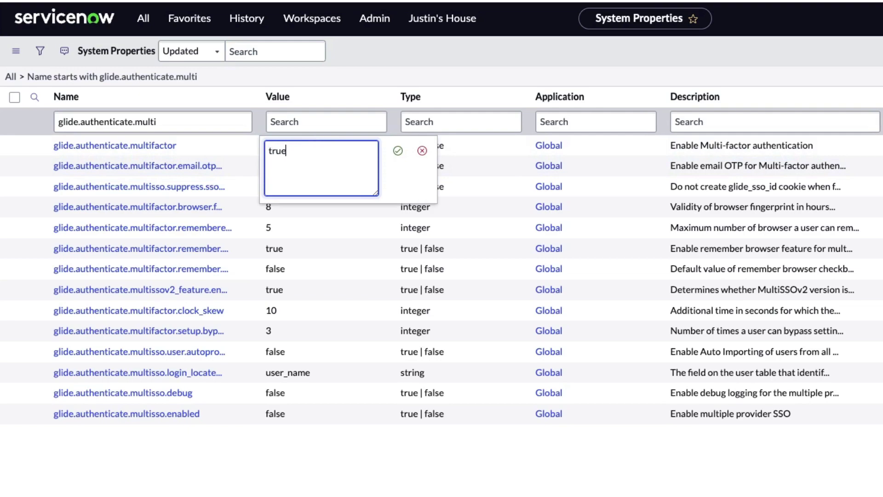
text(true)
click(398, 150)
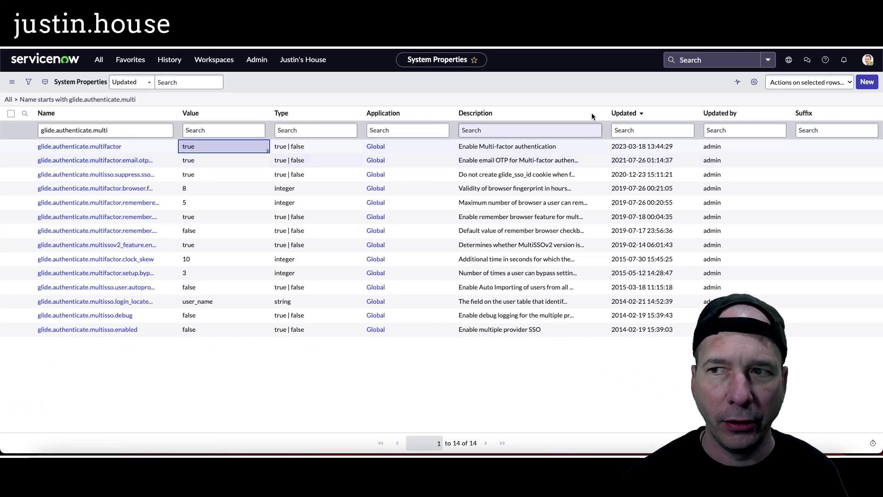
Confirm the current application scope is Global
click(789, 60)
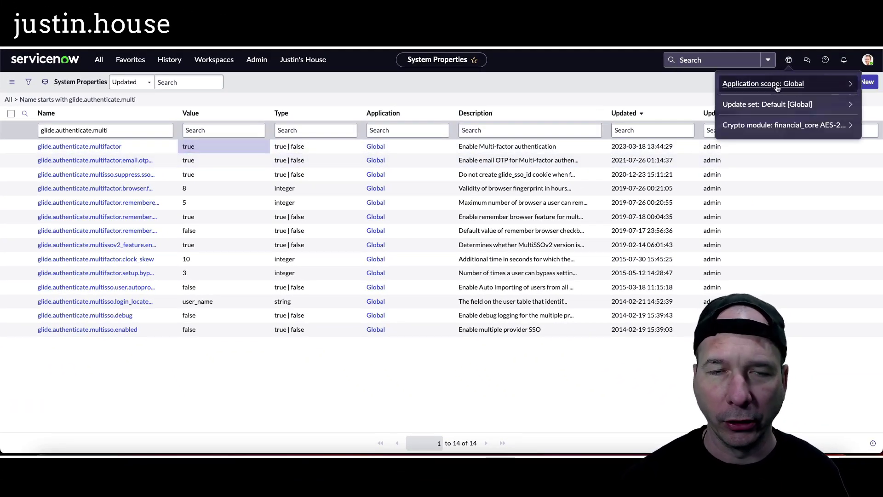
click(652, 130)
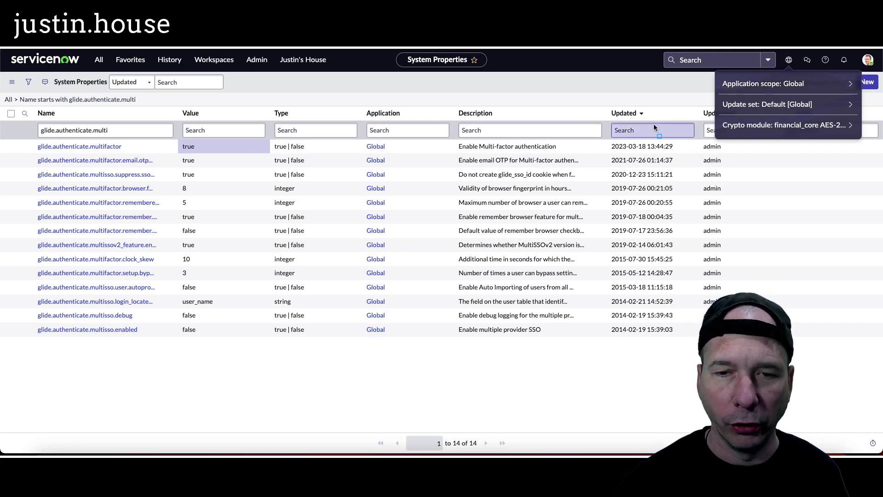
drag(348, 104, 428, 348)
click(429, 348)
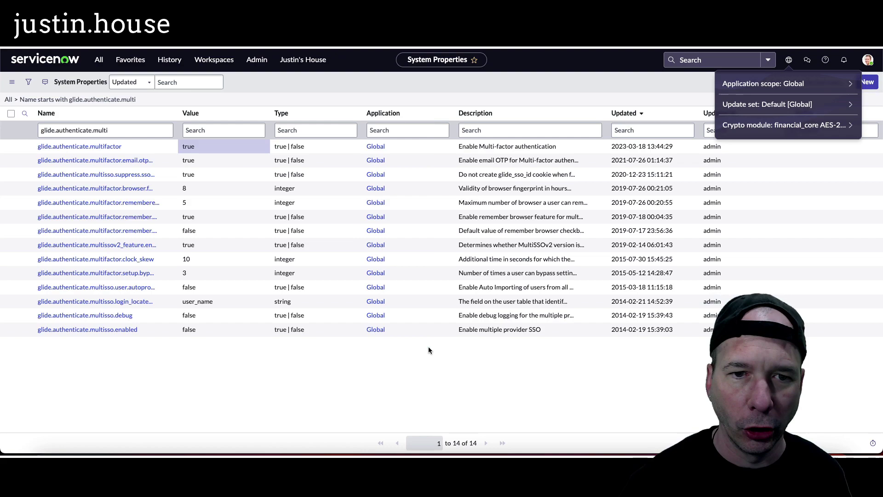
Open the Users list and check its Enable Multifactor Authentication column
click(99, 60)
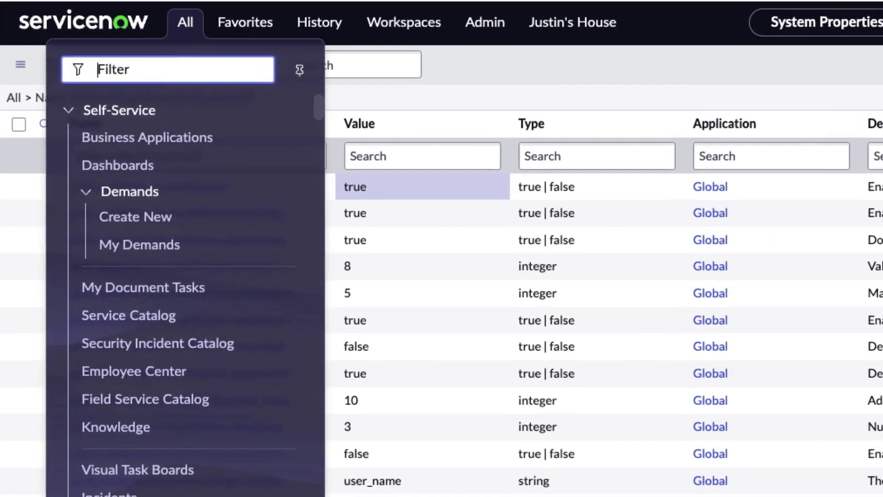
text(sys_user.list)
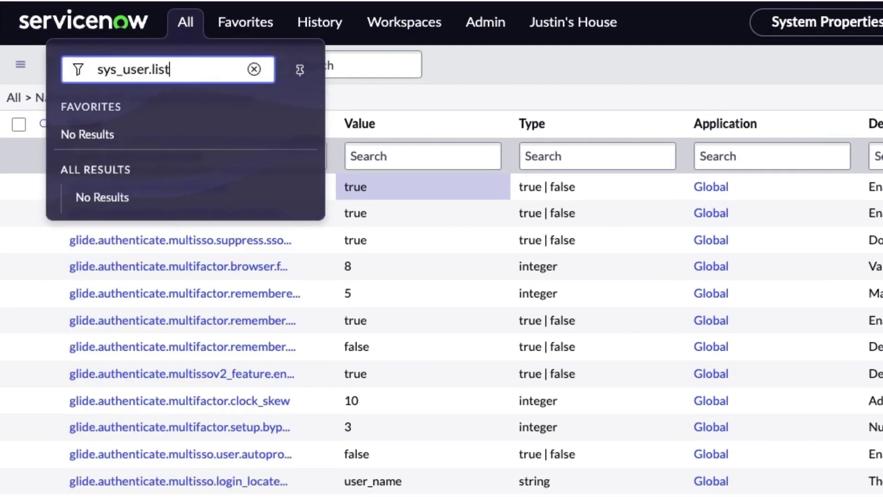
key(Return)
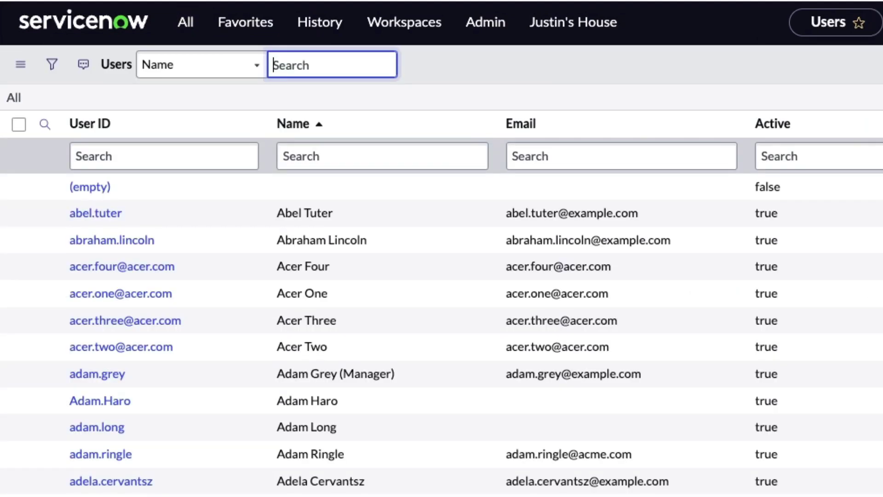
click(192, 152)
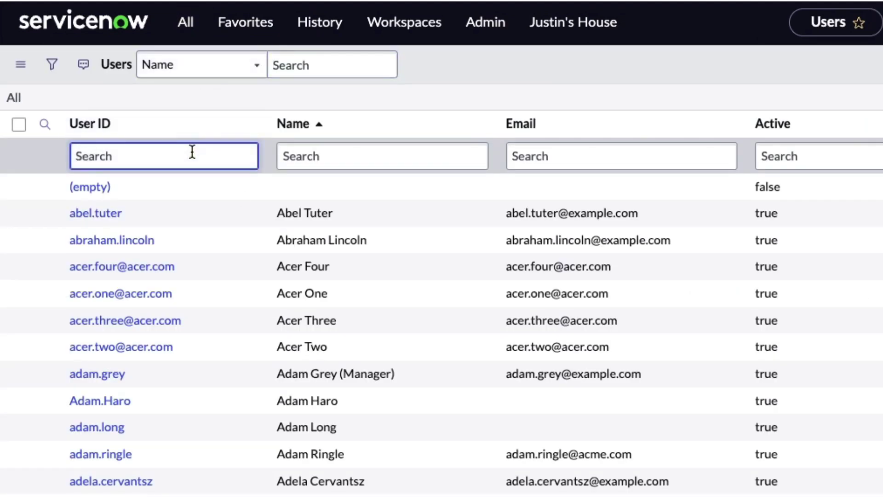
click(882, 124)
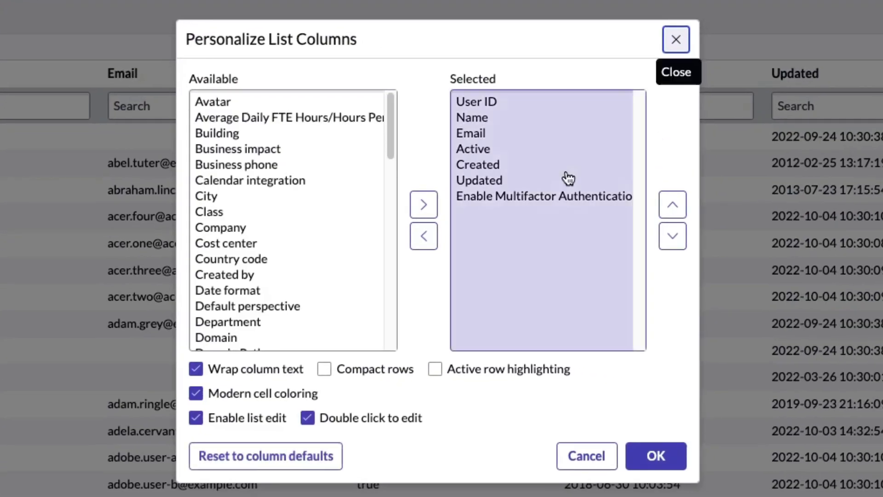
click(508, 198)
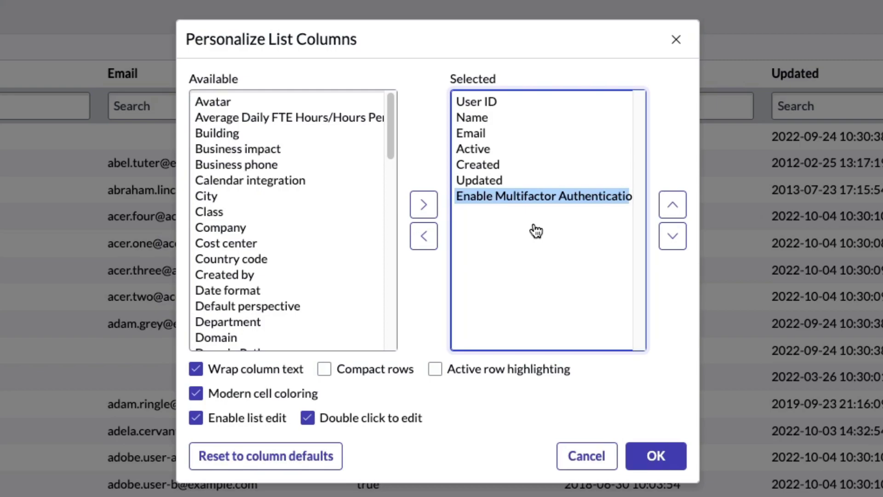
click(587, 456)
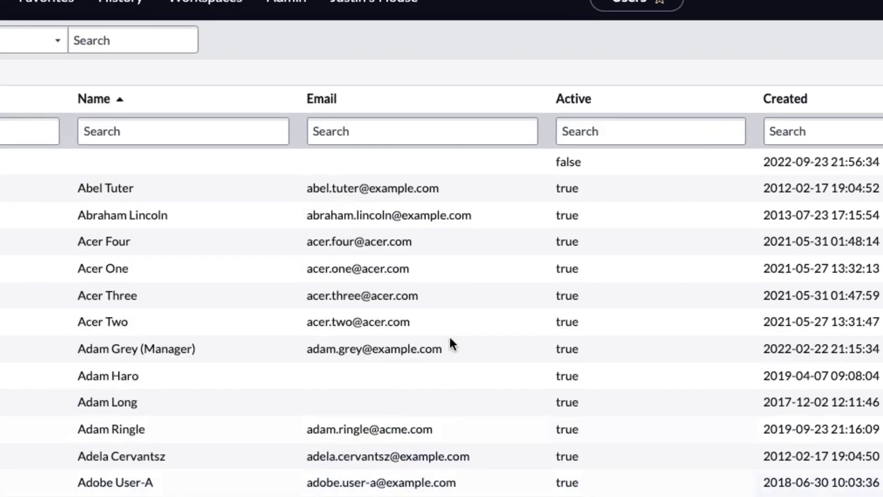
Filter the Users list to User IDs starting with admin
click(214, 154)
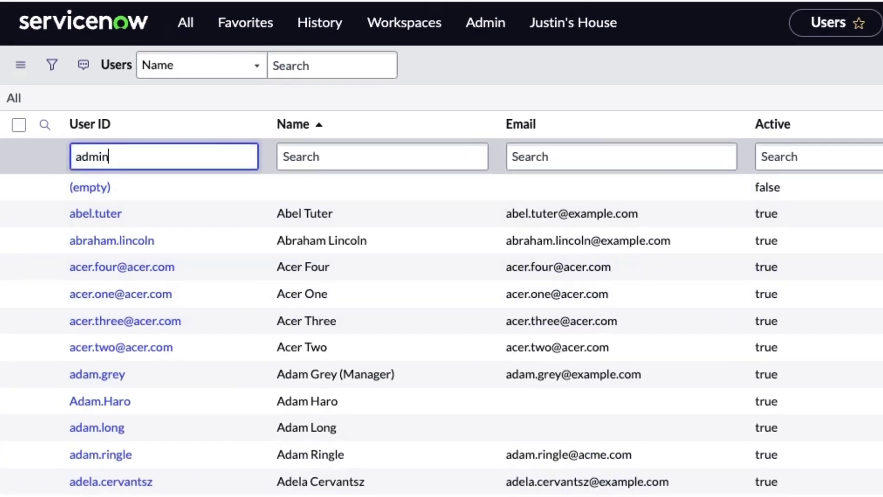
key(Return)
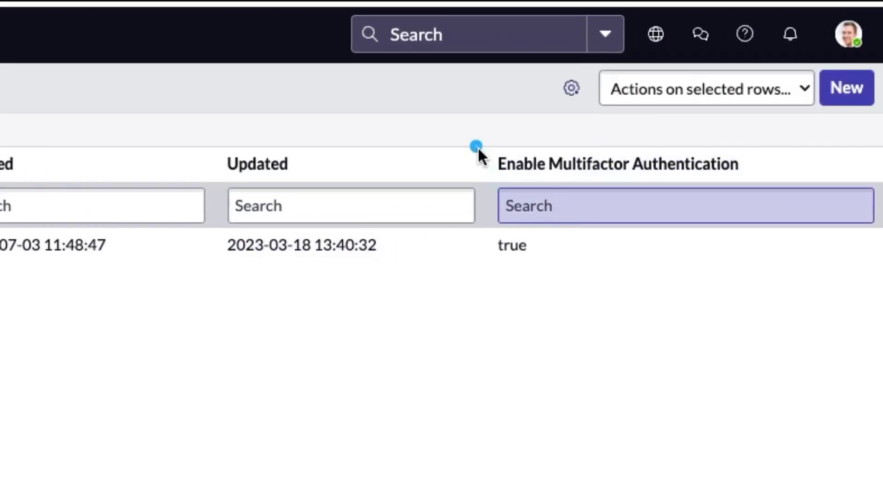
drag(473, 143, 789, 287)
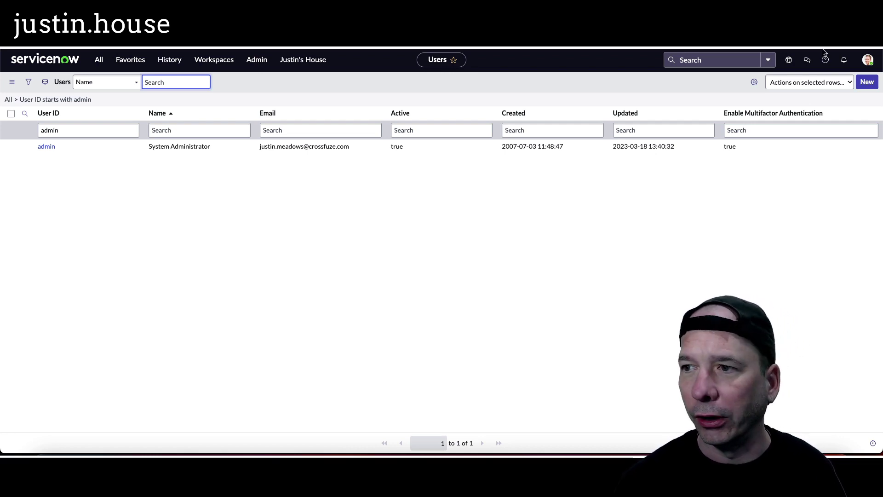
Log out and sign back in as the administrator with the account password
click(870, 65)
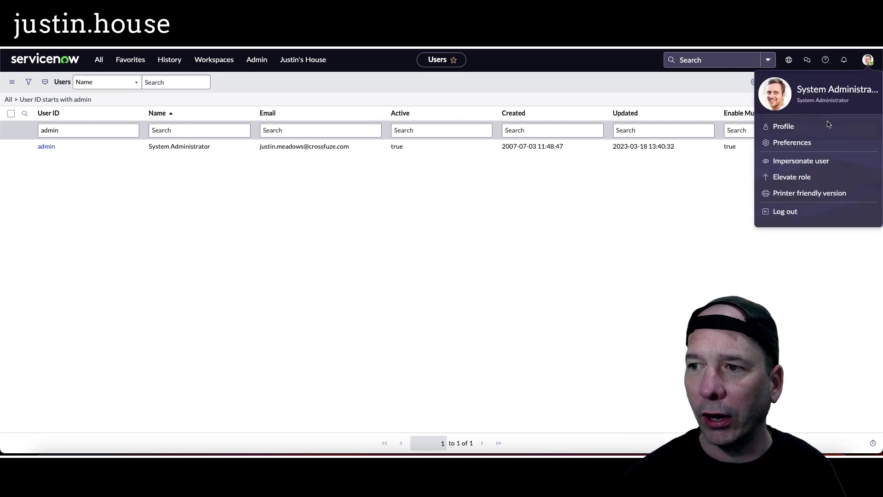
click(790, 208)
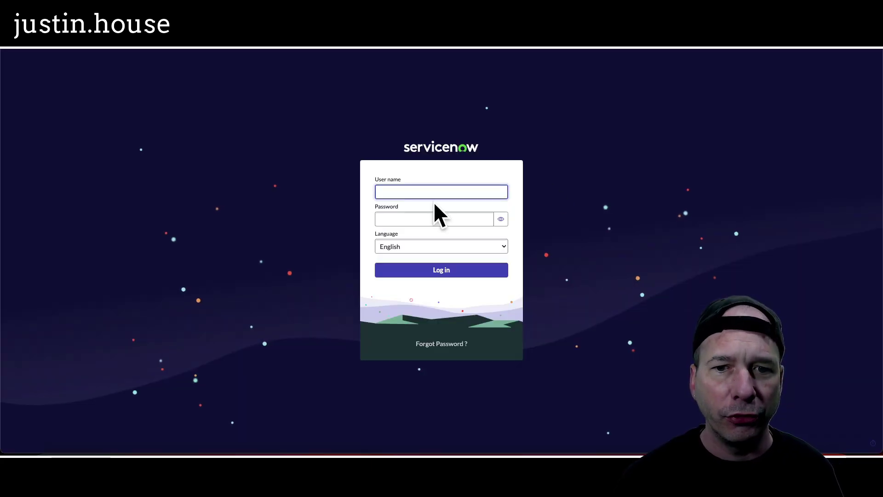
text(admin)
key(Tab)
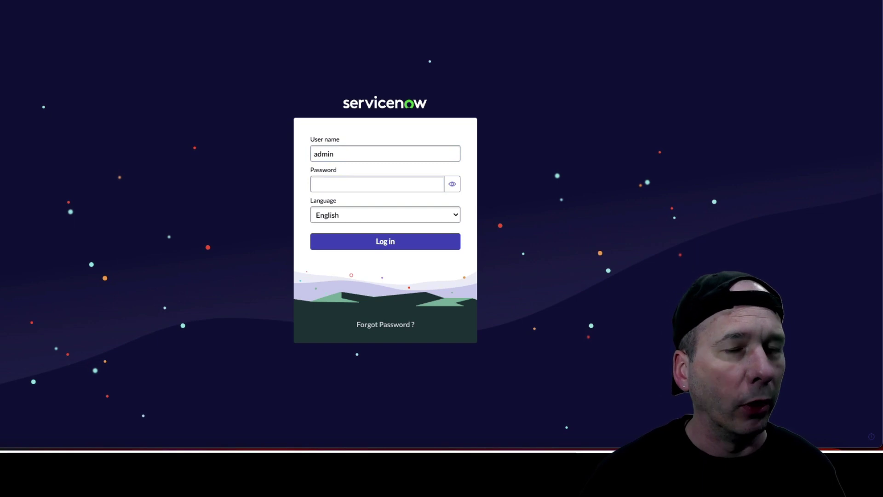
click(332, 183)
key(ctrl+v)
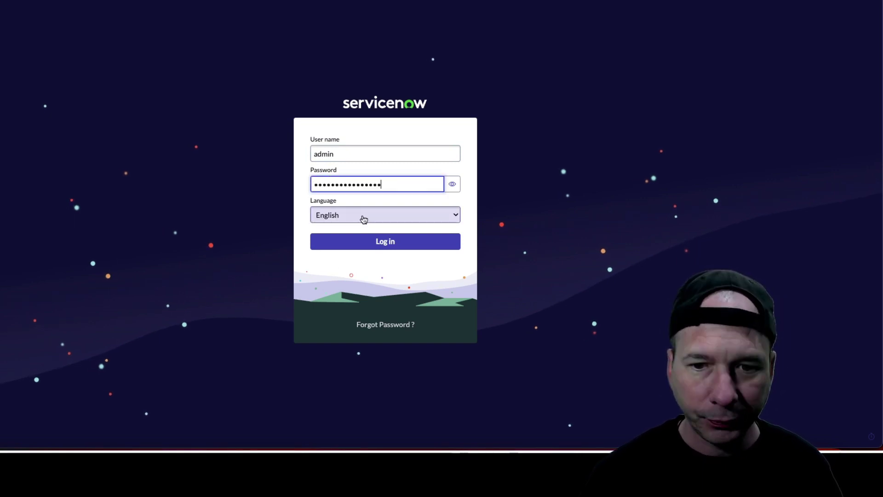
click(321, 240)
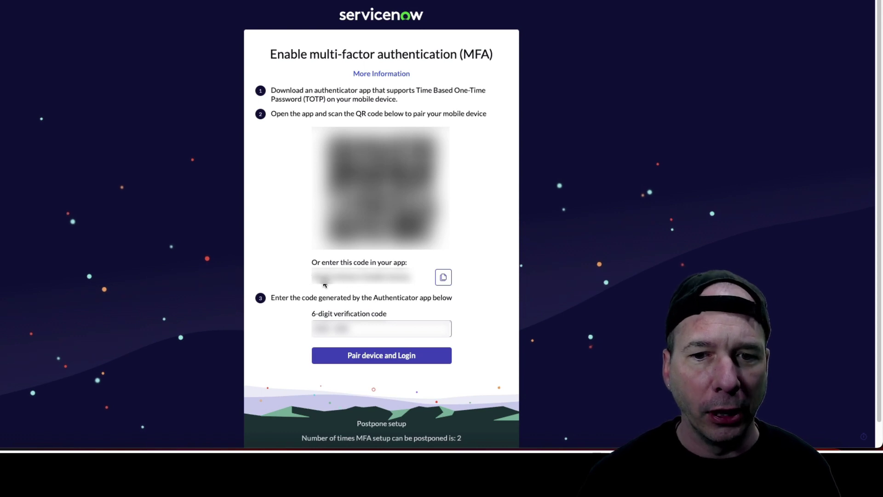
Enter the authenticator app's 6-digit verification code and submit Pair device and Login
click(346, 328)
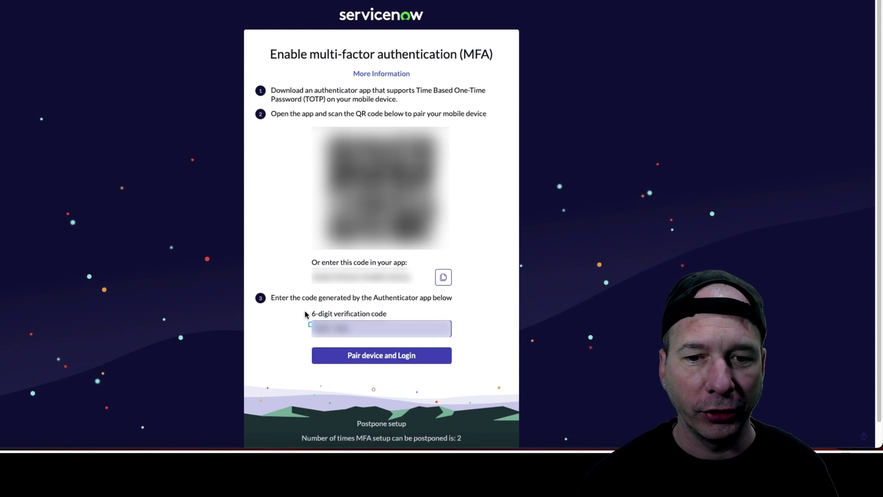
drag(301, 307, 427, 344)
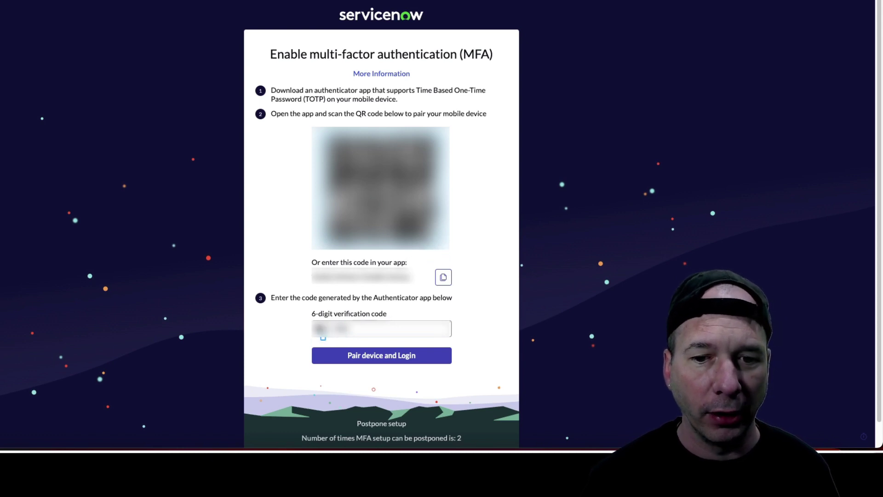
mouse_move(300, 308)
mouse_down()
mouse_move(407, 329)
mouse_move(403, 341)
mouse_up()
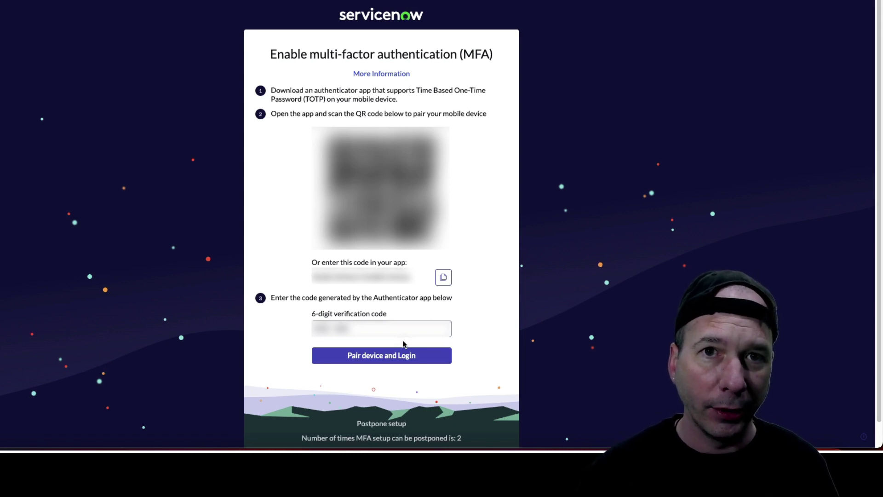
click(402, 336)
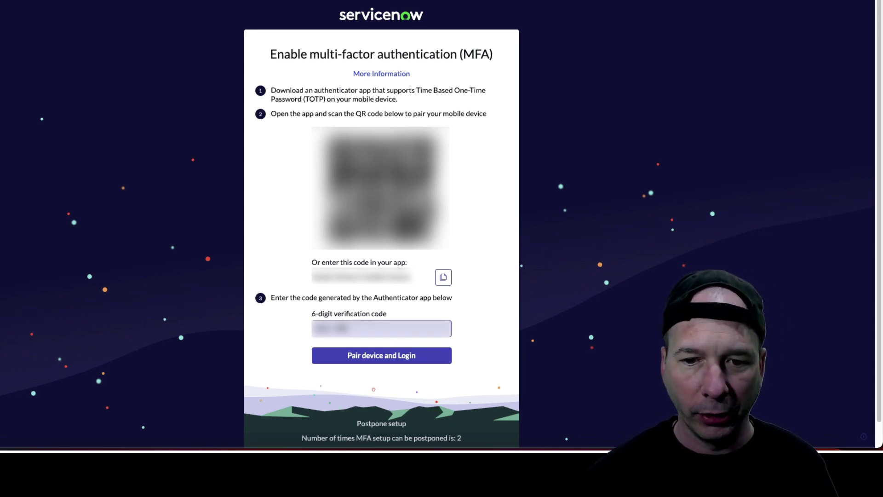
key(ctrl+v)
key(ctrl+a)
key(BackSpace)
text(1234)
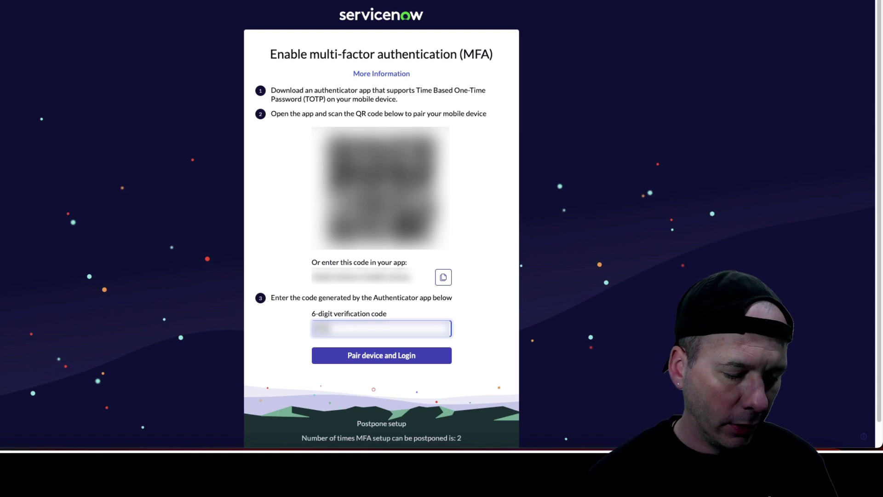
click(365, 360)
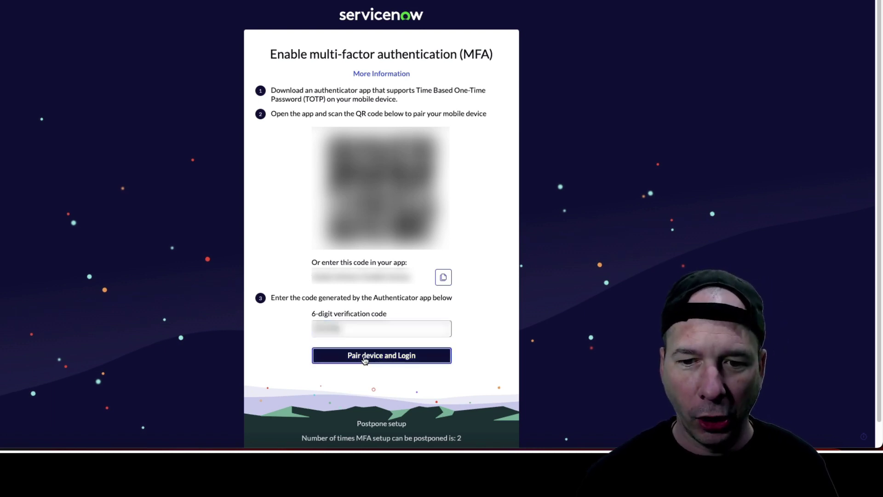